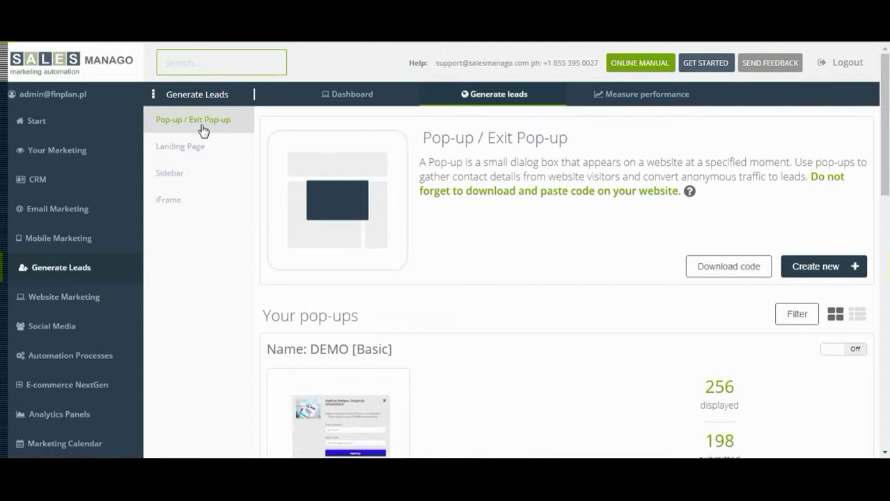
Start a new standard pop-up using the Advanced wizard.
left_click(817, 272)
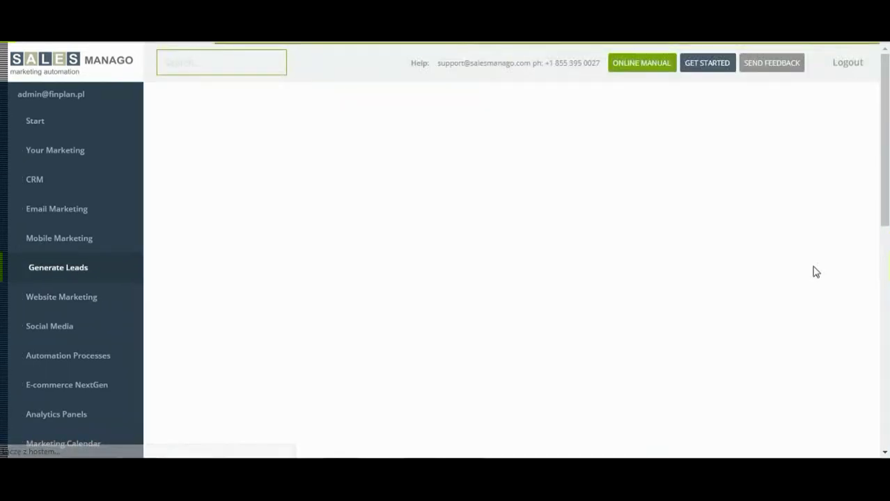
scroll(815, 272, "down", 3)
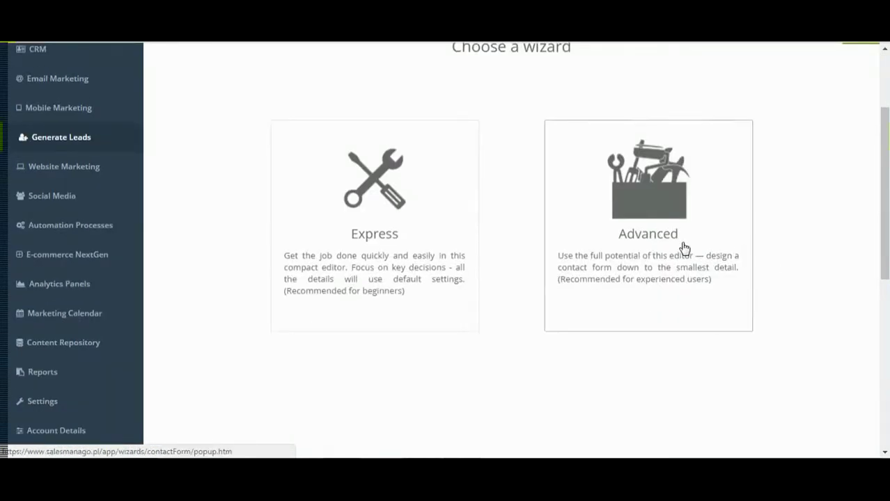
left_click(675, 245)
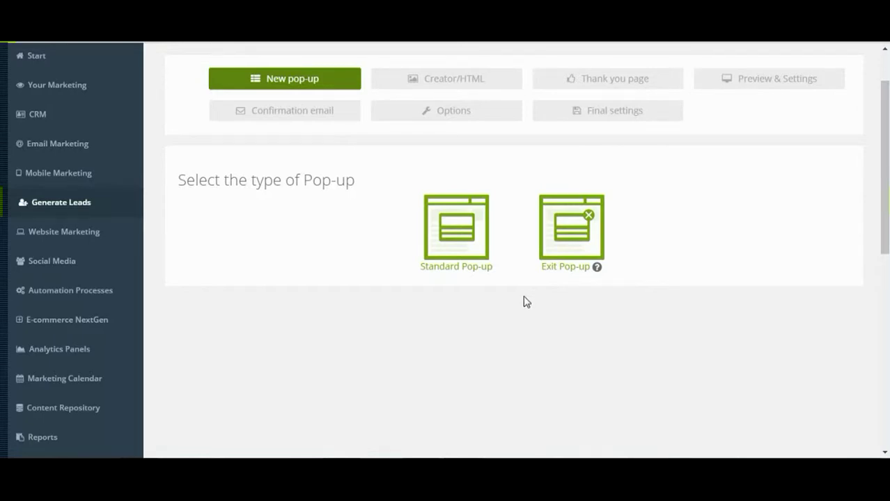
left_click(471, 255)
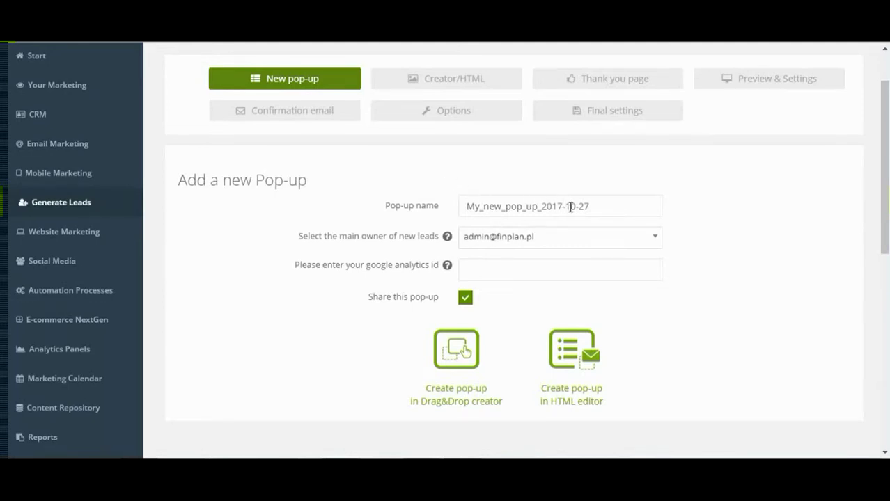
Name the pop-up "pop up" and choose to build it in the Drag&Drop creator.
left_click_drag(592, 208, 418, 222)
type("pop up")
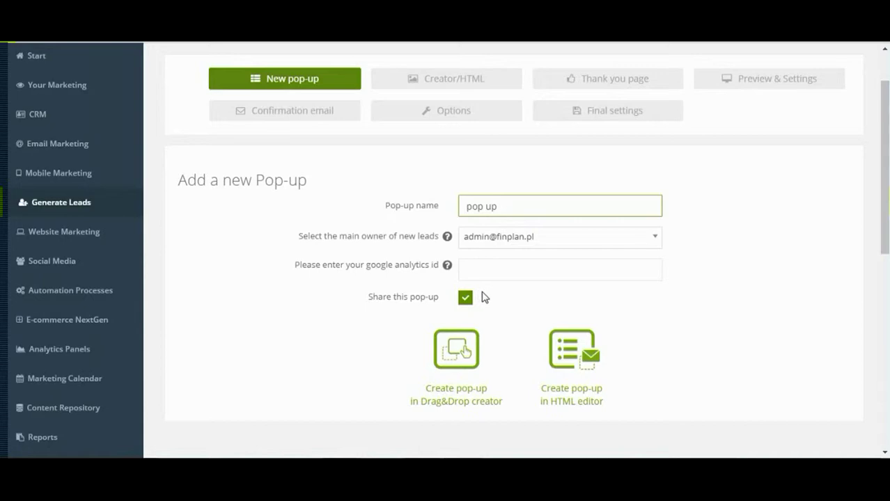
scroll(480, 296, "down", 1)
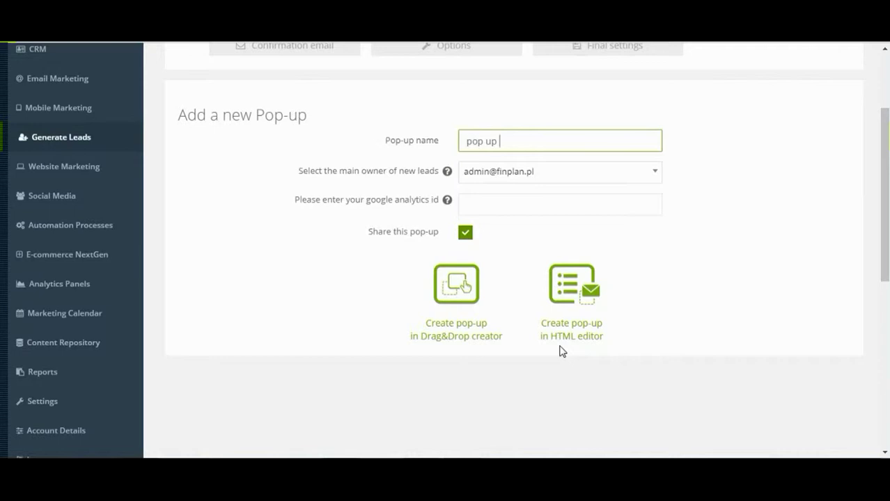
left_click(439, 280)
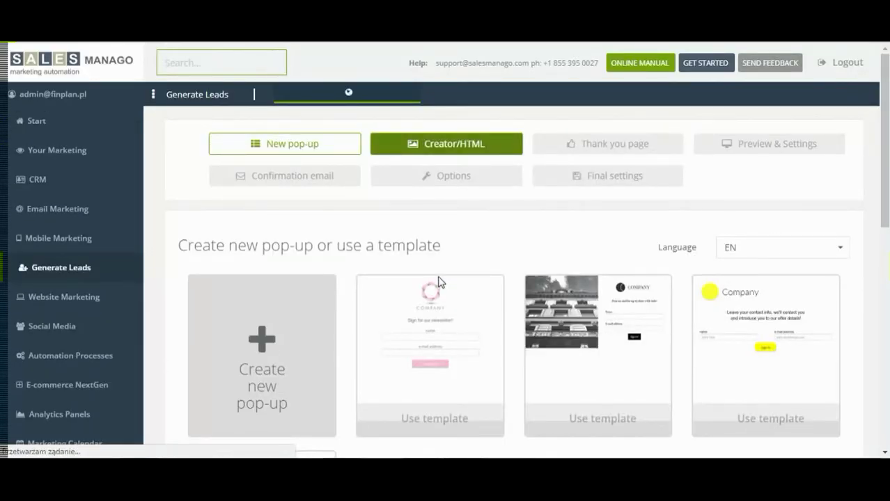
Base the pop-up on the English template with the pink Company logo and the newsletter sign-up form.
left_click(306, 355)
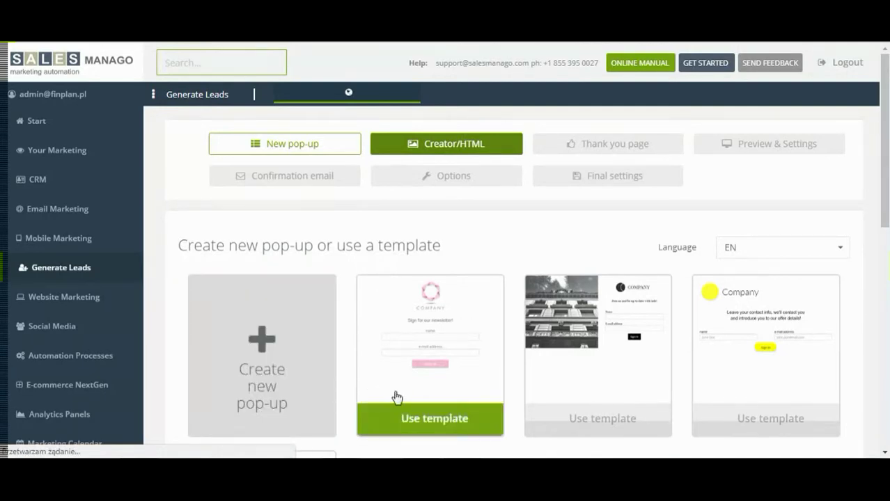
scroll(413, 398, "down", 2)
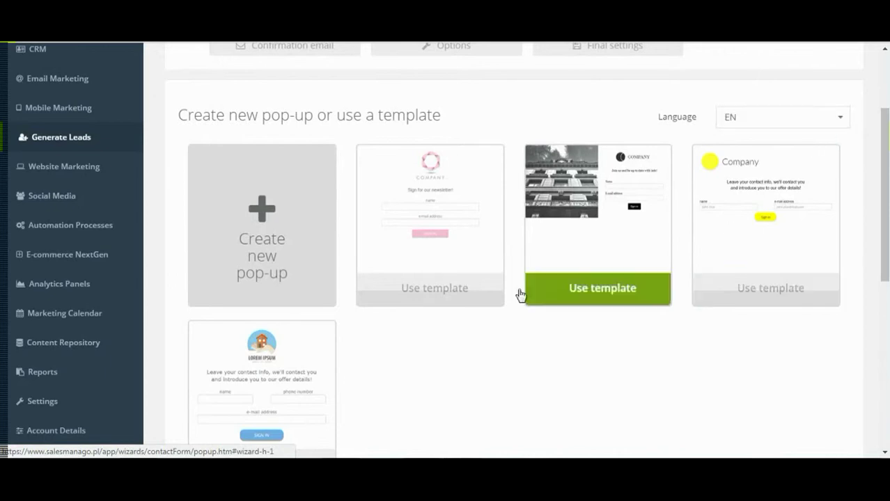
left_click(439, 287)
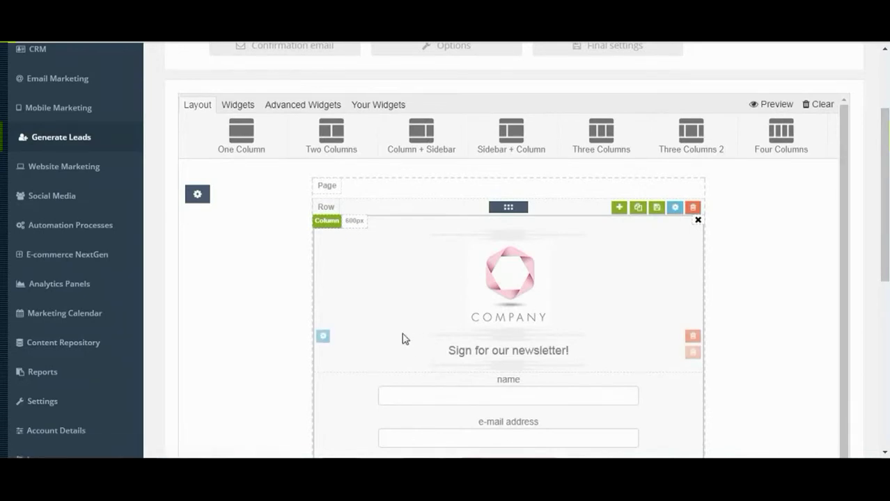
Look over the newsletter pop-up's layout and save it unchanged, continuing to the thank you page stage.
scroll(402, 338, "down", 1)
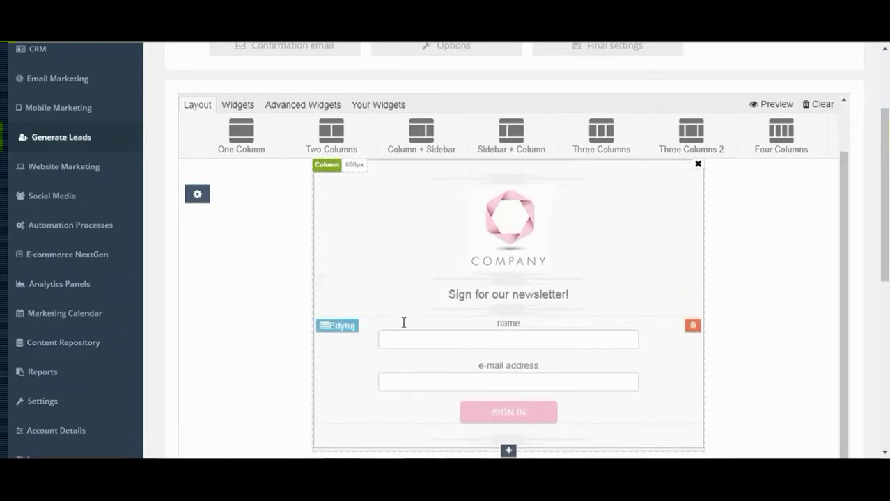
scroll(403, 322, "down", 3)
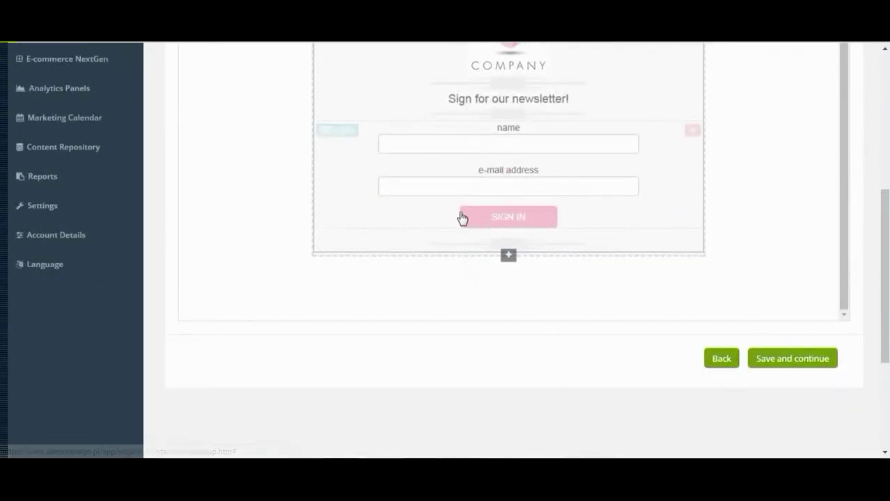
scroll(456, 220, "up", 3)
scroll(247, 191, "up", 2)
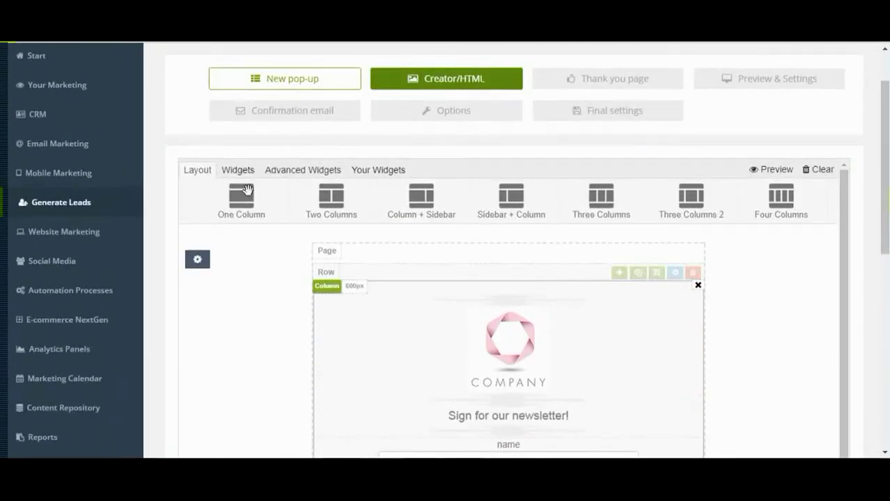
scroll(578, 282, "down", 5)
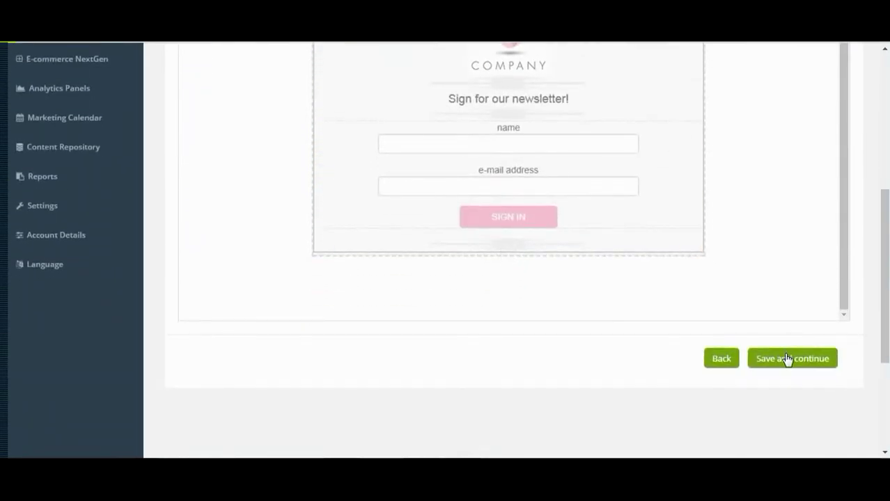
left_click(787, 359)
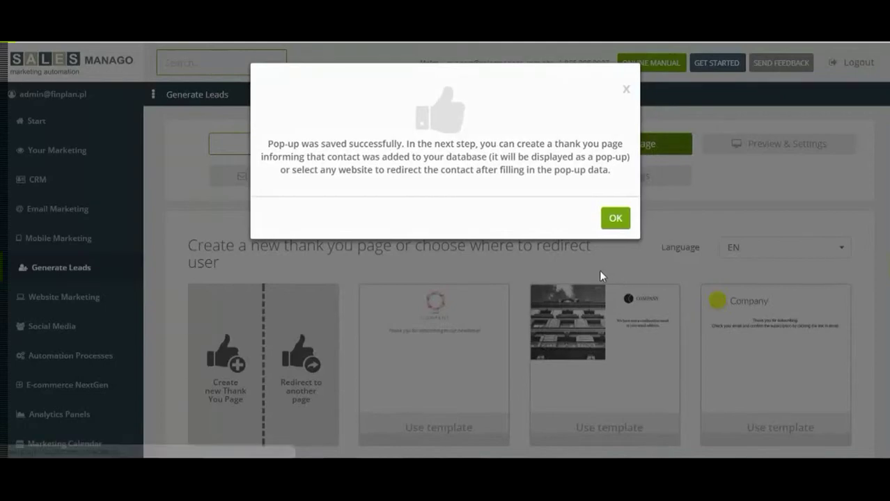
left_click(614, 218)
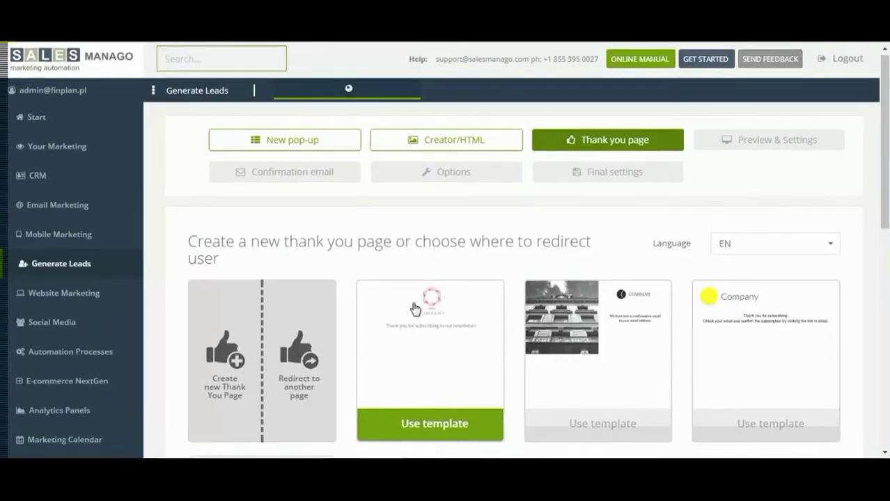
scroll(414, 308, "down", 1)
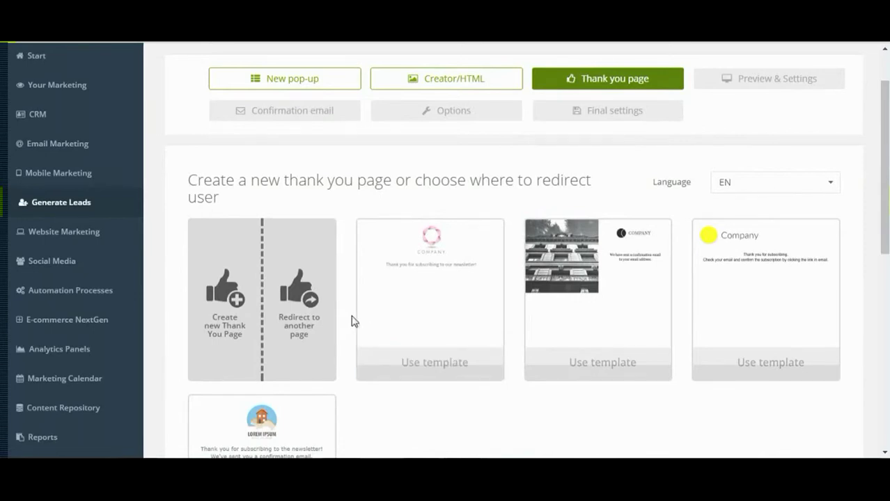
scroll(352, 321, "down", 1)
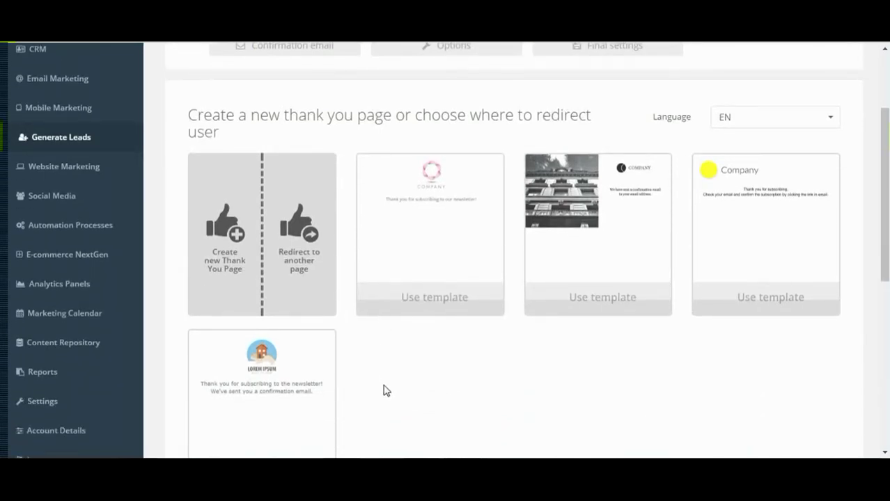
left_click(321, 300)
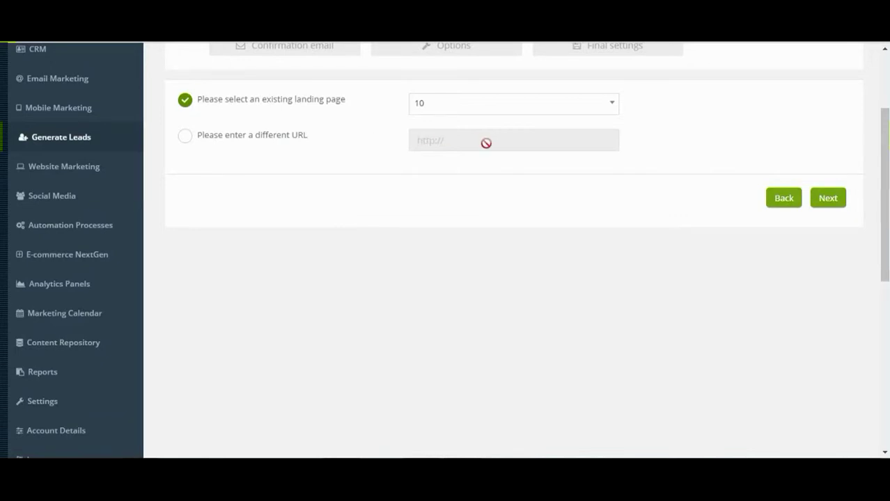
left_click(186, 143)
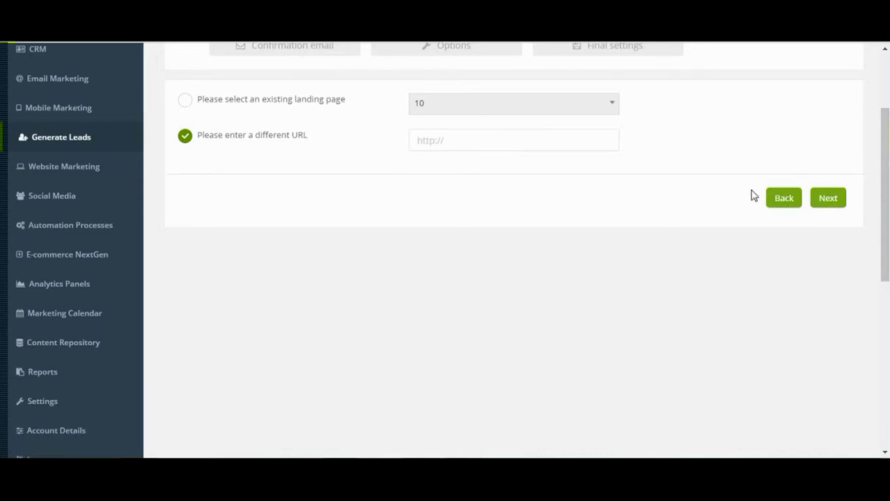
left_click(779, 201)
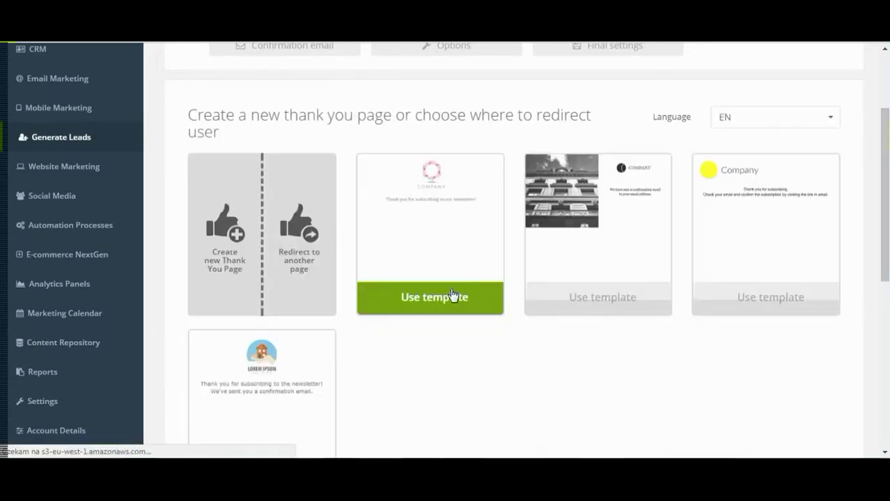
Create the thank you page from the pink Company logo template and save it, continuing to the preview and settings stage.
scroll(449, 289, "down", 1)
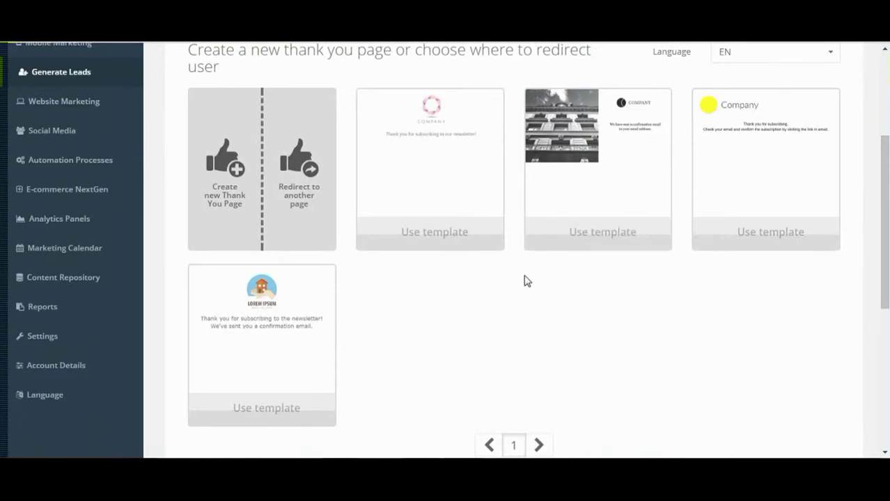
left_click(463, 245)
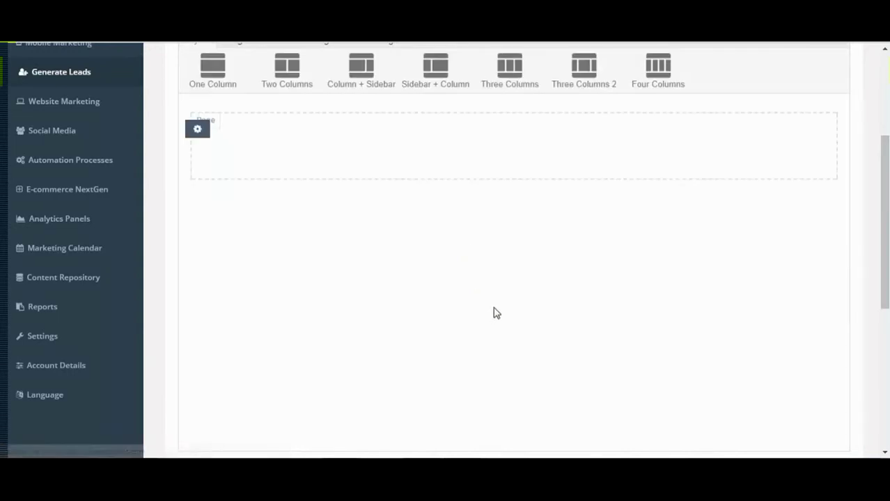
scroll(494, 312, "down", 1)
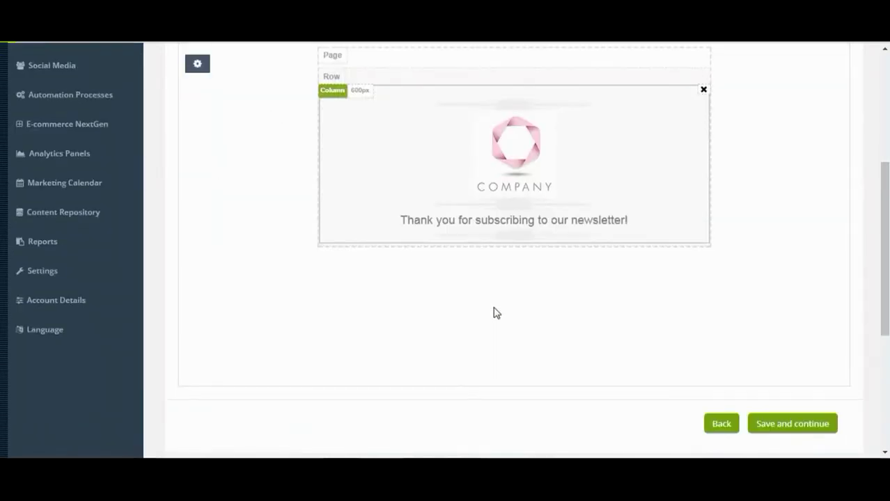
scroll(491, 299, "up", 1)
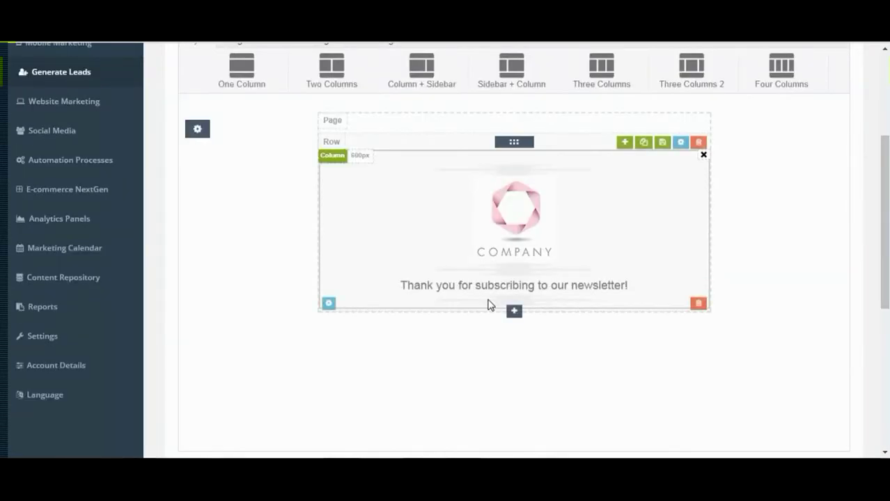
scroll(557, 287, "down", 3)
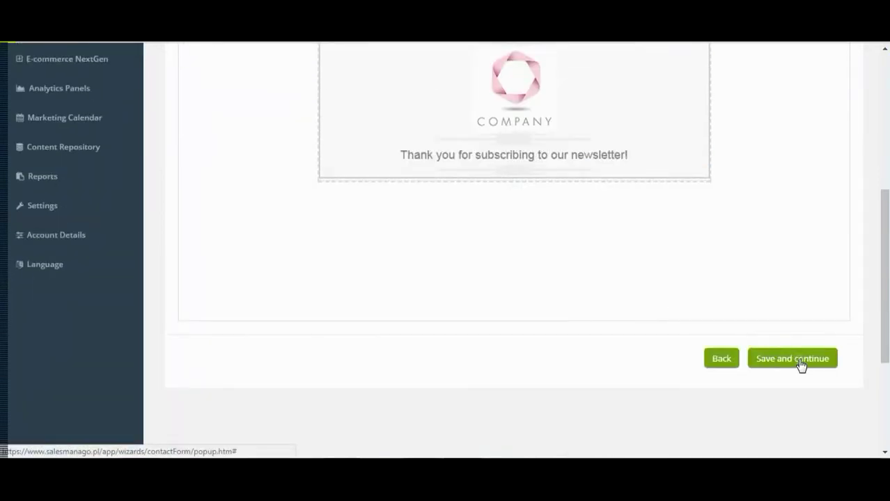
left_click(792, 359)
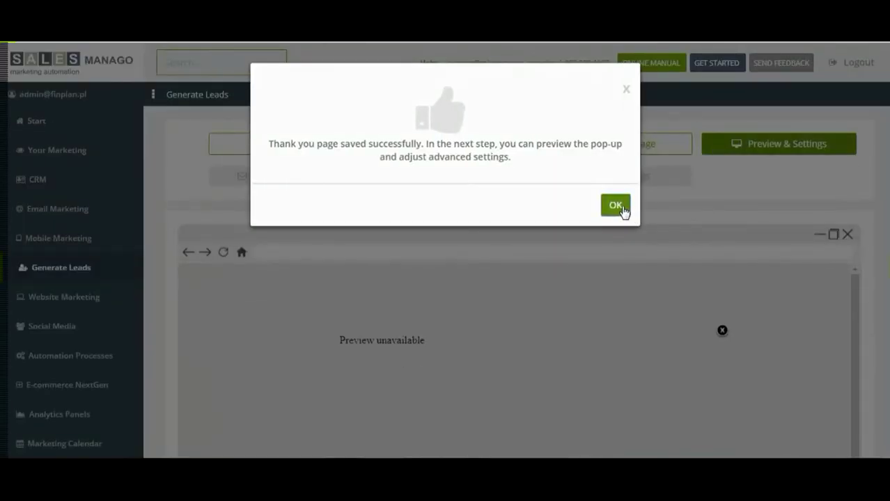
left_click(622, 210)
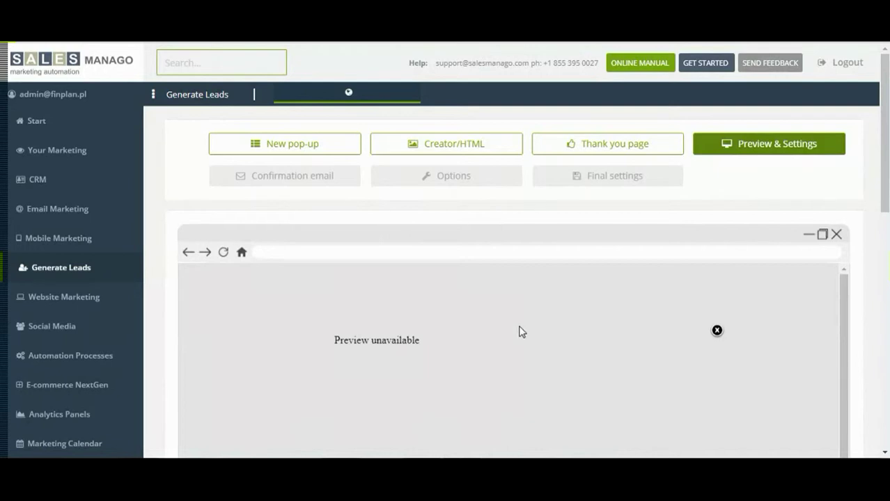
Expand and review the pop-up window settings, pop-up display settings and closing image settings below the preview.
scroll(501, 371, "down", 6)
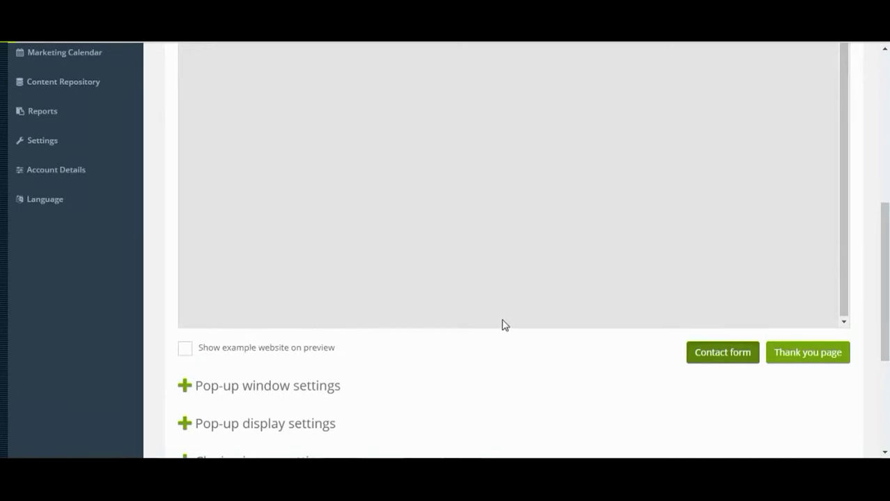
scroll(505, 325, "down", 3)
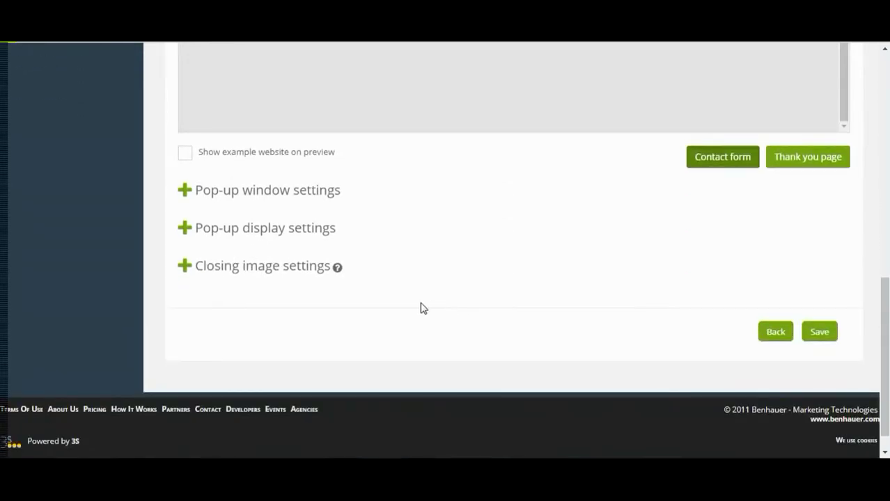
left_click(183, 193)
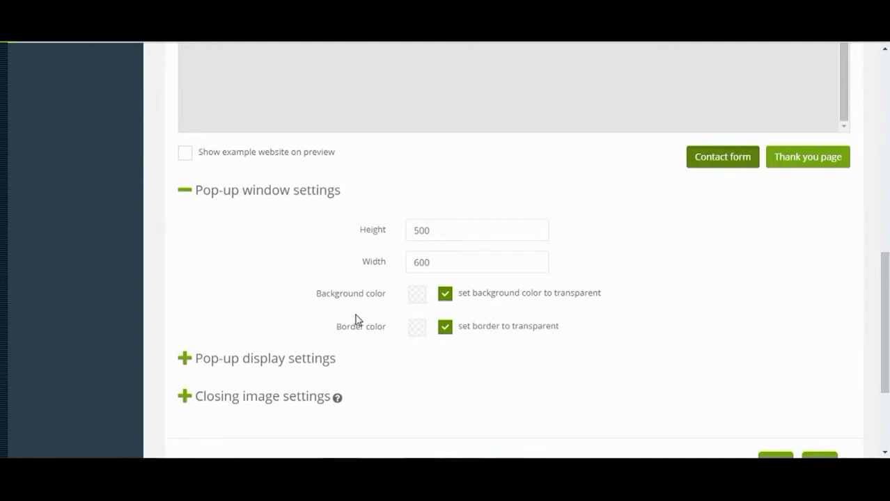
scroll(356, 319, "down", 1)
left_click(186, 296)
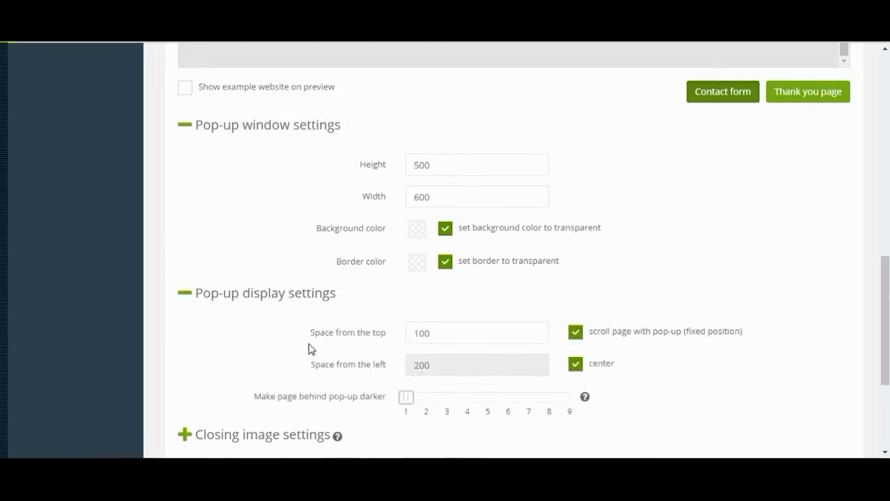
scroll(308, 347, "down", 1)
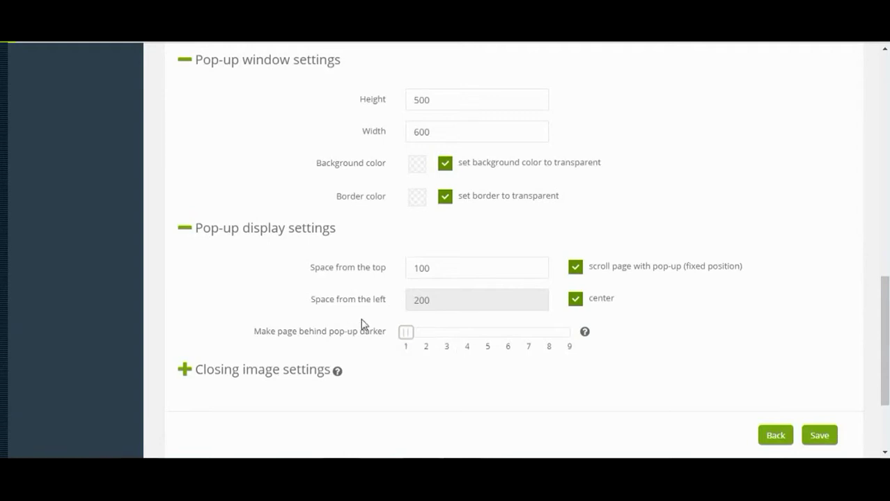
scroll(313, 321, "down", 2)
left_click(185, 306)
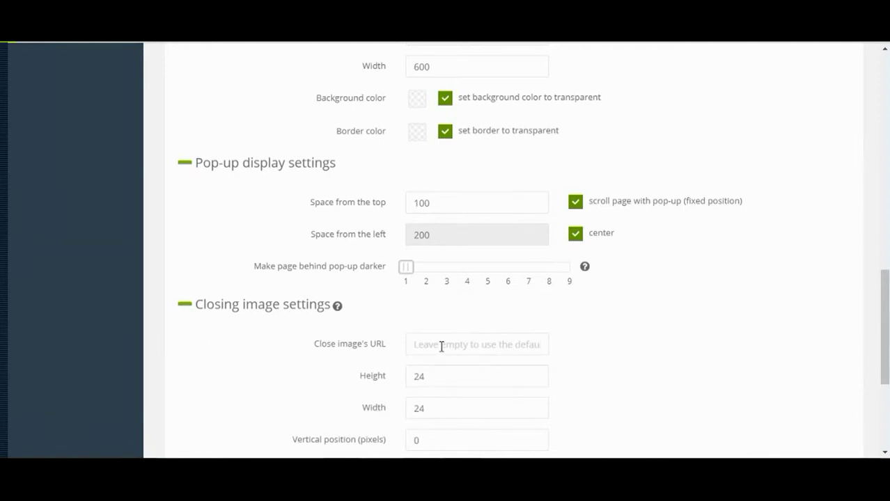
scroll(450, 347, "down", 2)
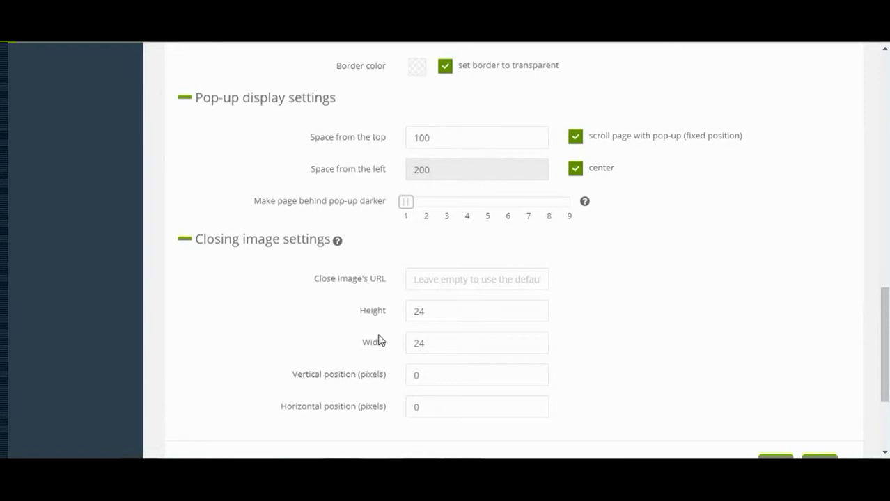
Save the pop-up preview and display settings unchanged and proceed to the confirmation email stage, dismissing its introductory notice.
scroll(364, 341, "down", 4)
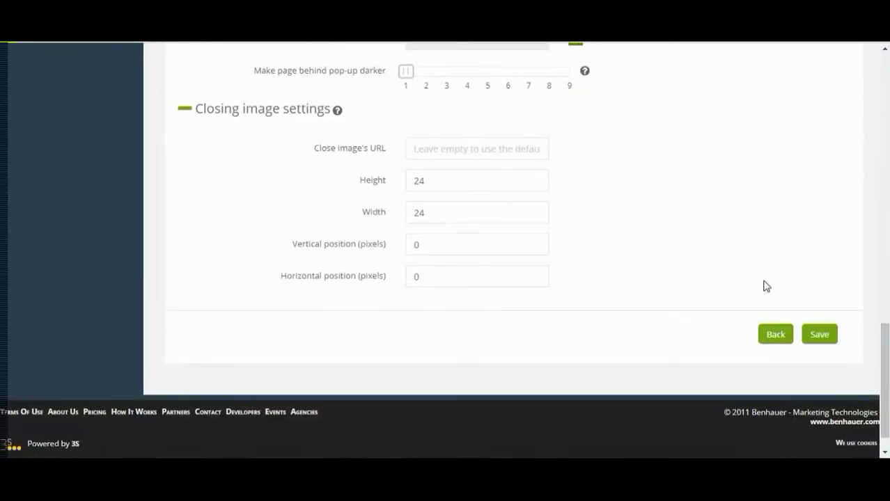
left_click(820, 335)
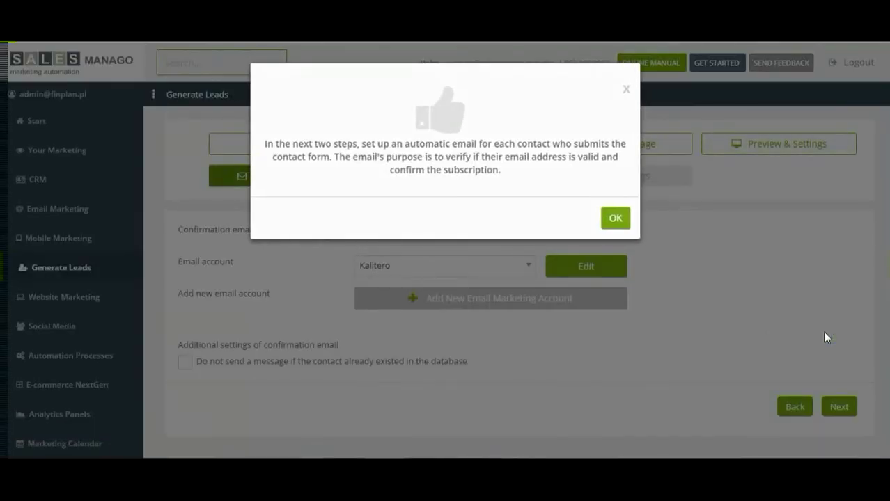
left_click(622, 222)
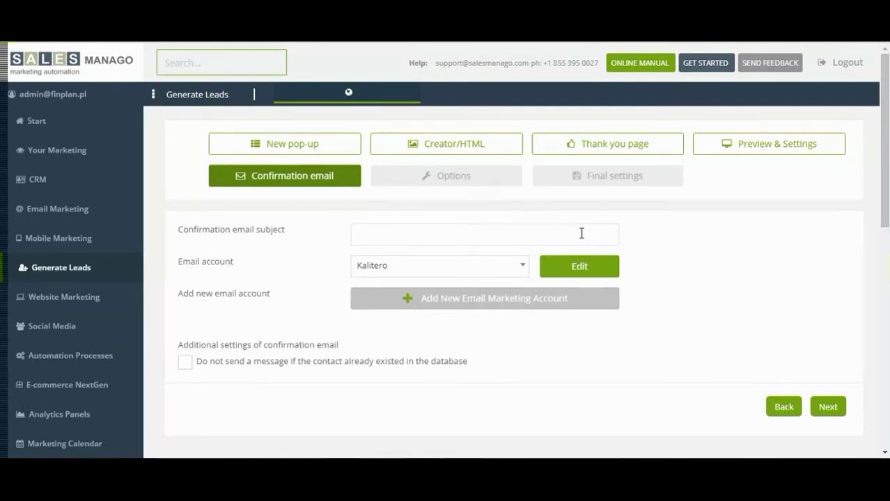
Set the confirmation email subject to "confirmation", keep the Kalitero email account and continue to the email template selection.
left_click(445, 230)
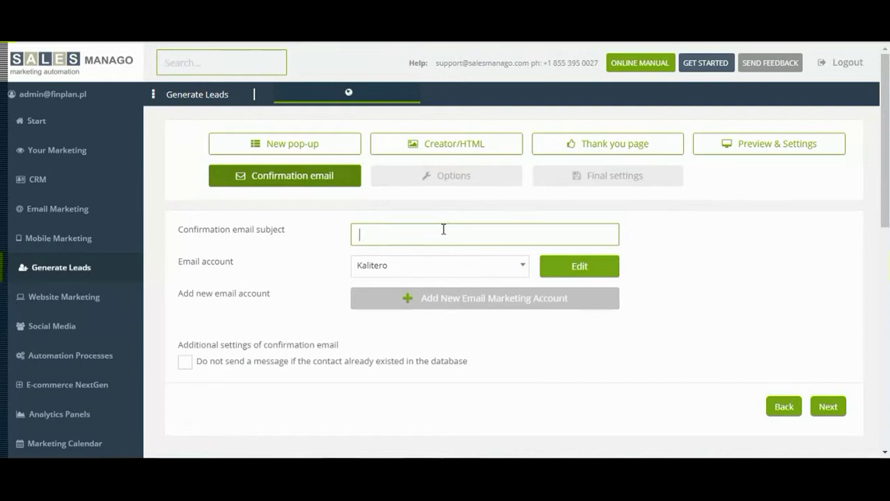
type("confirmation")
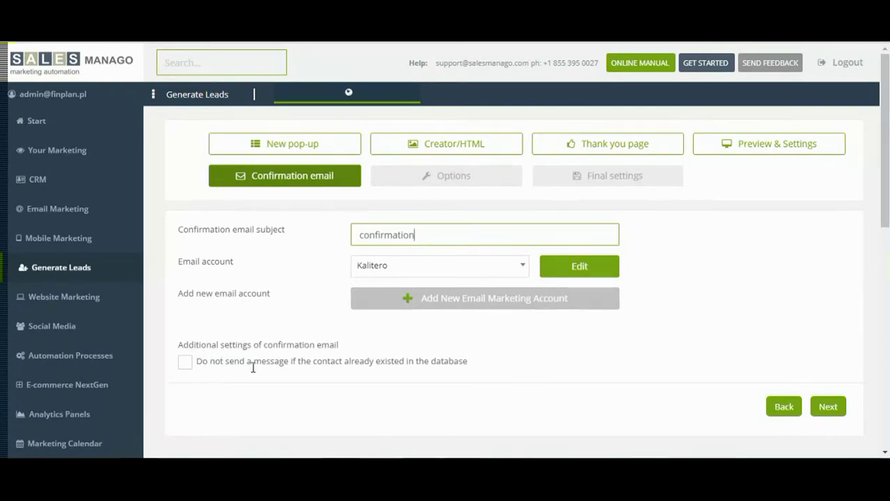
left_click(833, 415)
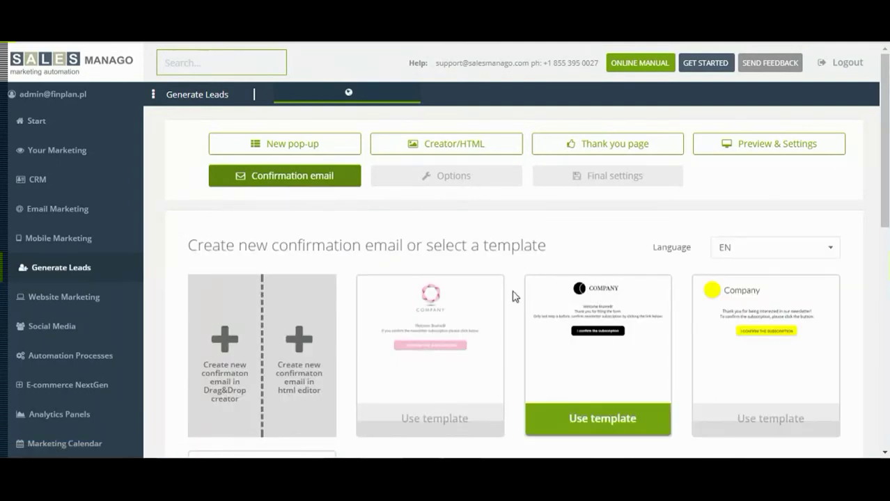
Create the confirmation email from the pink Company logo template, look over its layout and save it unchanged, continuing to the options stage.
scroll(505, 295, "down", 2)
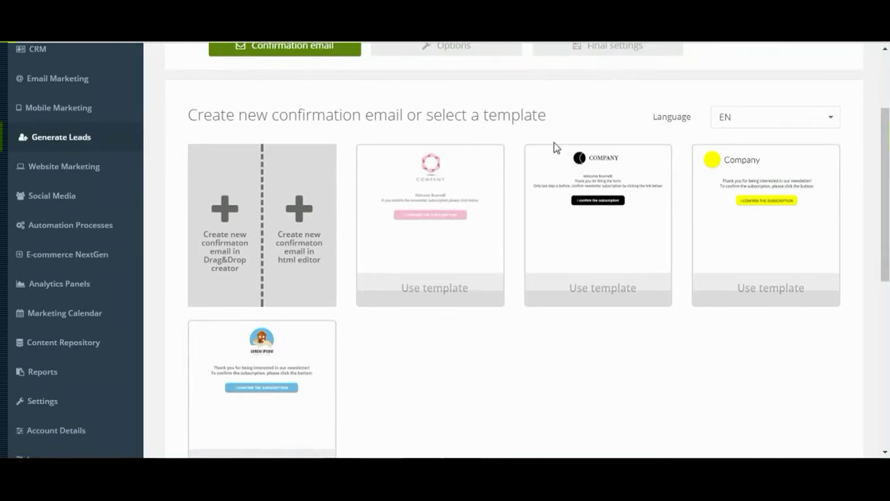
left_click(434, 288)
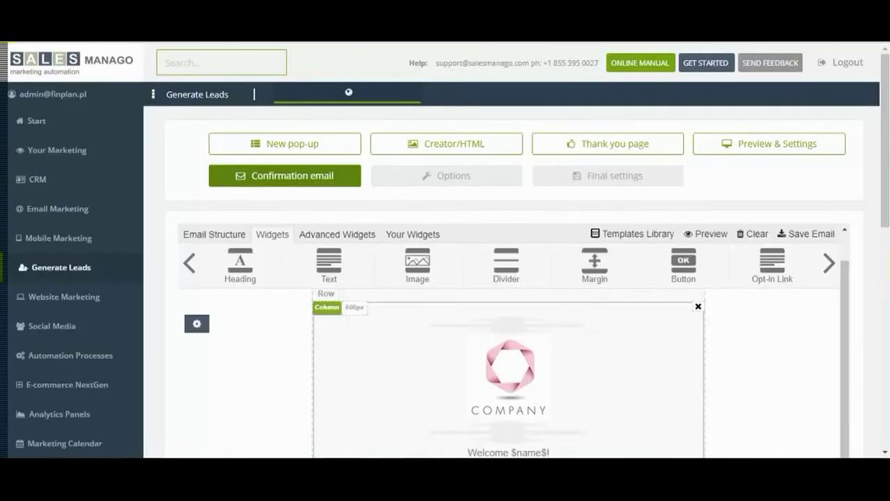
scroll(608, 211, "down", 3)
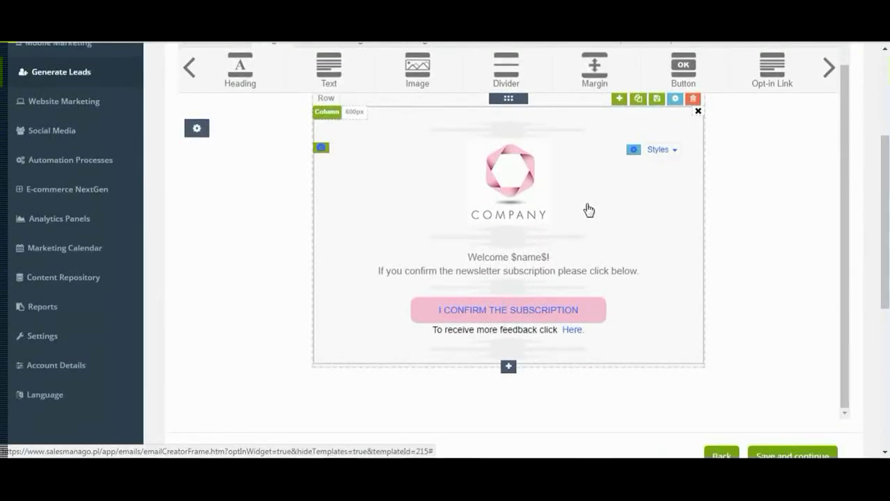
scroll(585, 214, "up", 1)
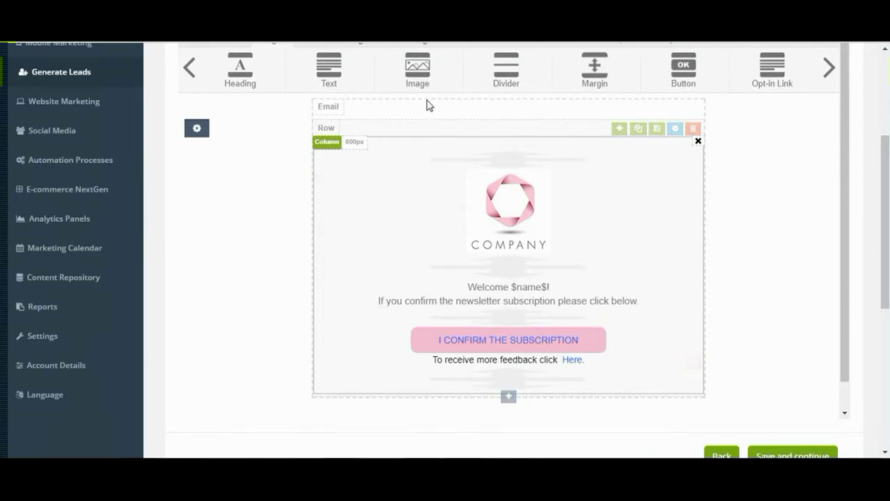
scroll(482, 119, "up", 1)
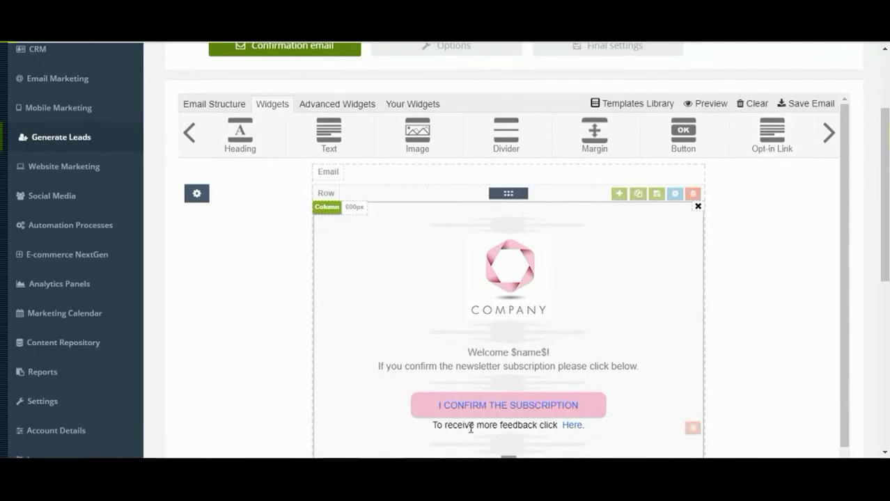
scroll(583, 263, "down", 3)
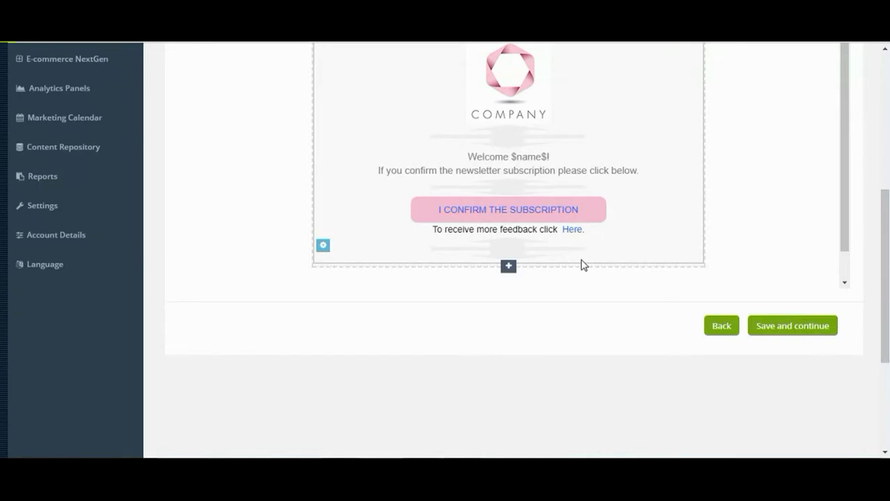
left_click(774, 327)
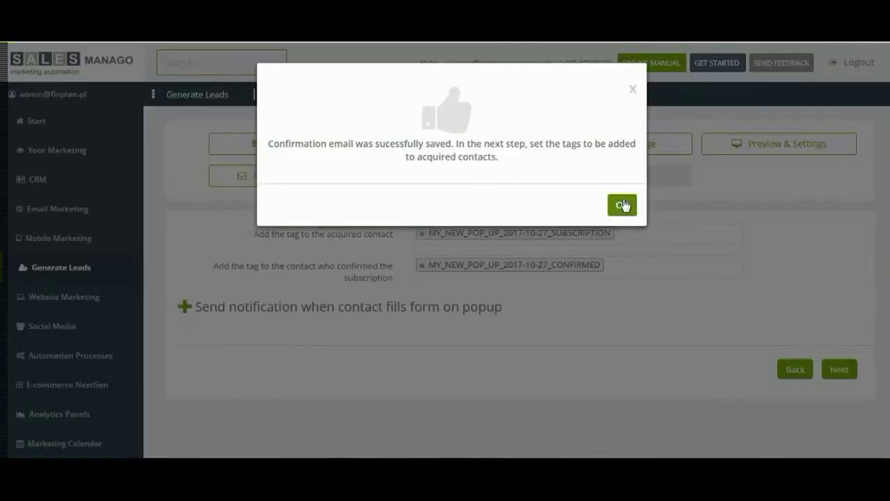
left_click(616, 206)
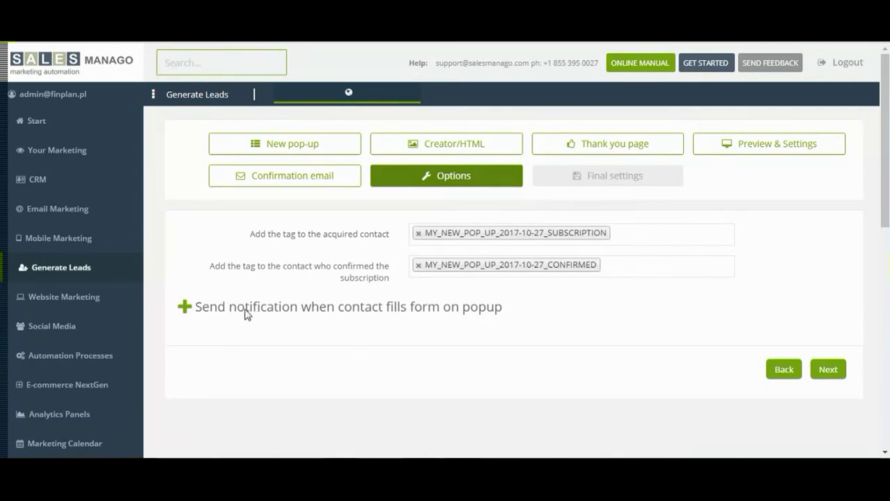
Expand the form-fill notification settings, keep the suggested contact tags and continue to the final settings stage.
left_click(185, 307)
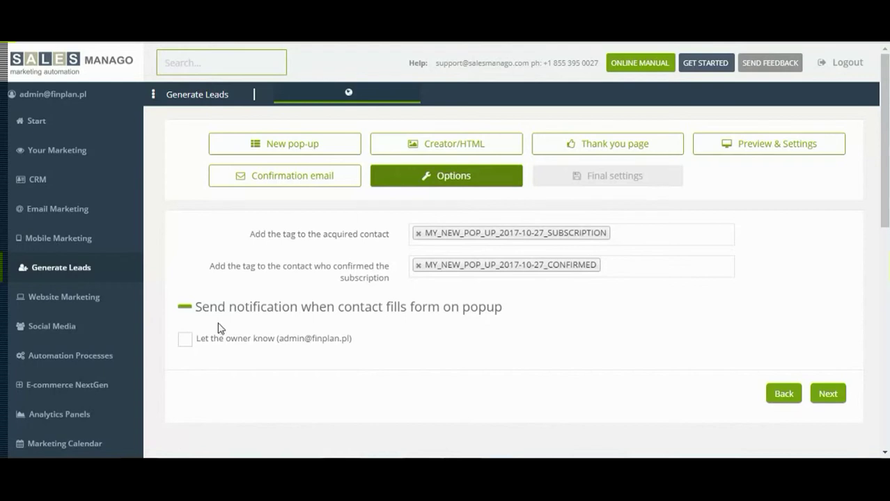
scroll(232, 326, "down", 1)
left_click(820, 336)
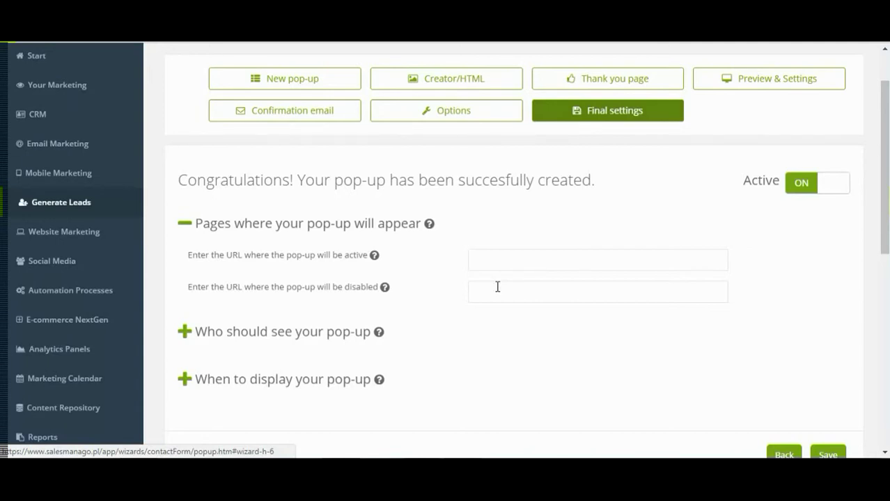
Expand the pop-up's audience and display timing settings and enable regular display after a set number of visits.
scroll(443, 296, "down", 1)
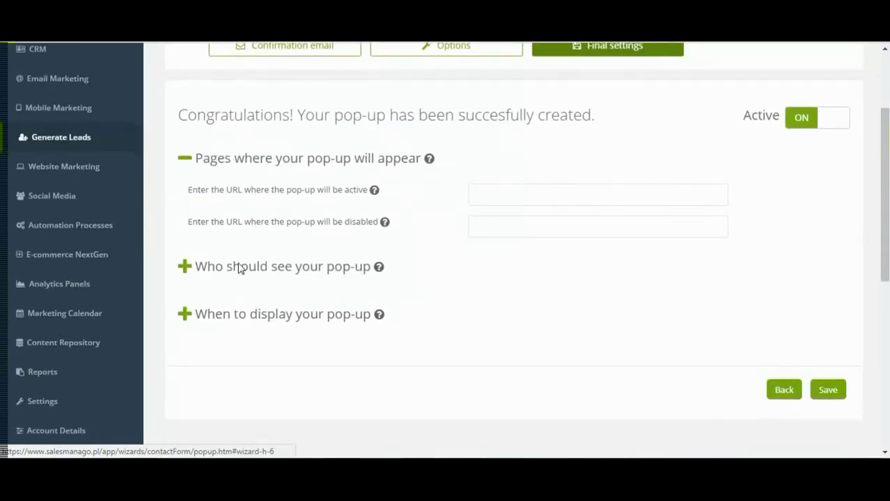
left_click(184, 269)
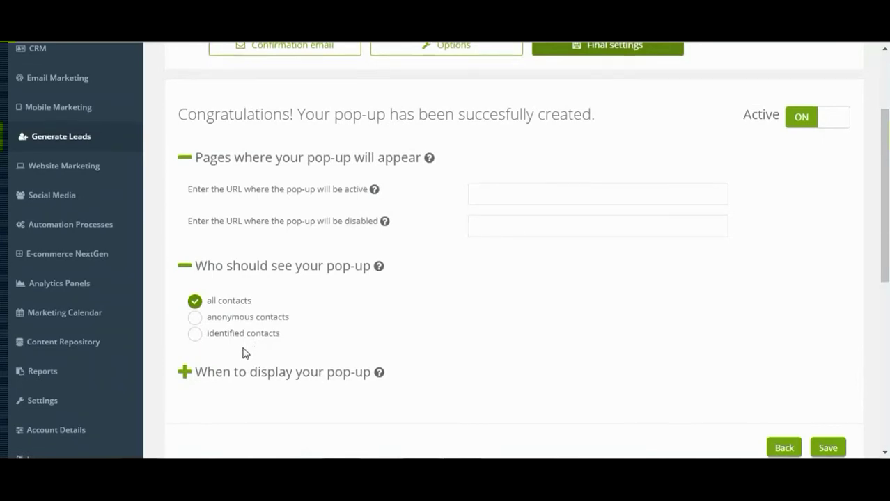
scroll(208, 335, "down", 1)
left_click(185, 309)
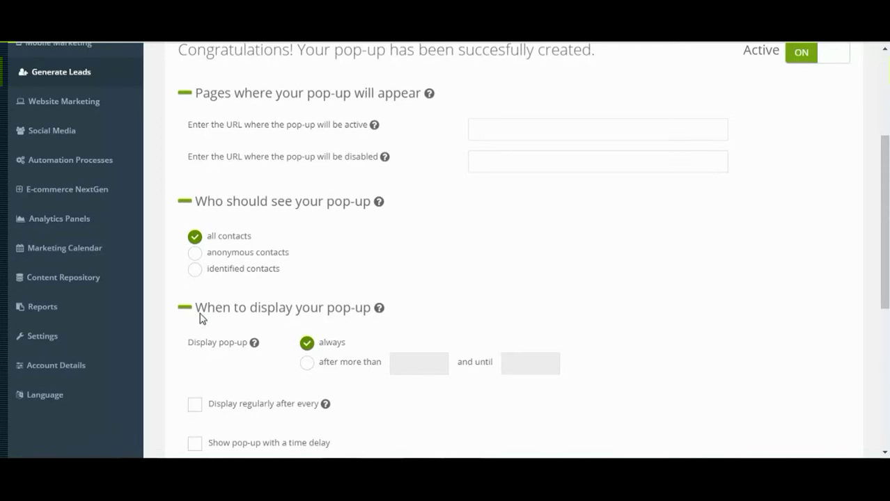
scroll(225, 344, "down", 1)
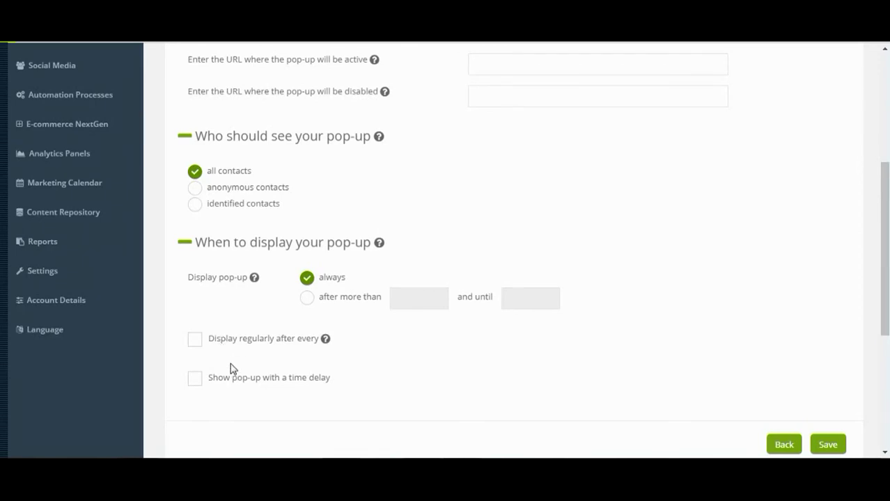
left_click(194, 341)
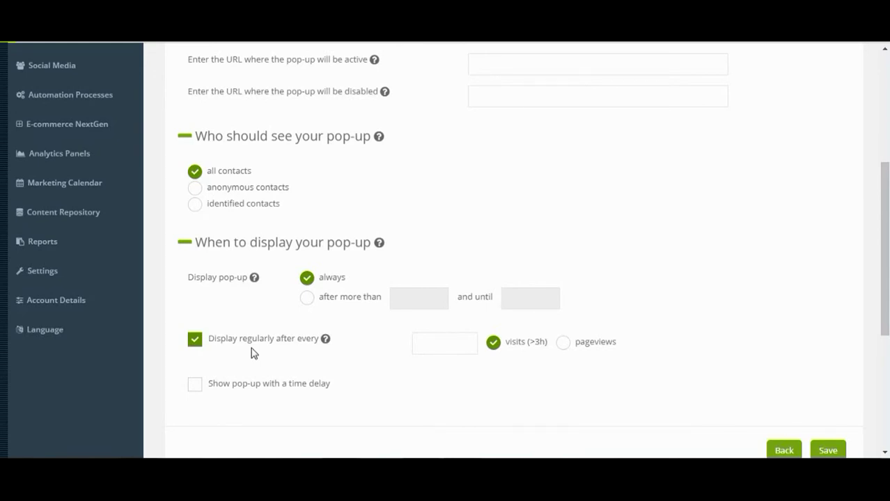
scroll(251, 352, "down", 2)
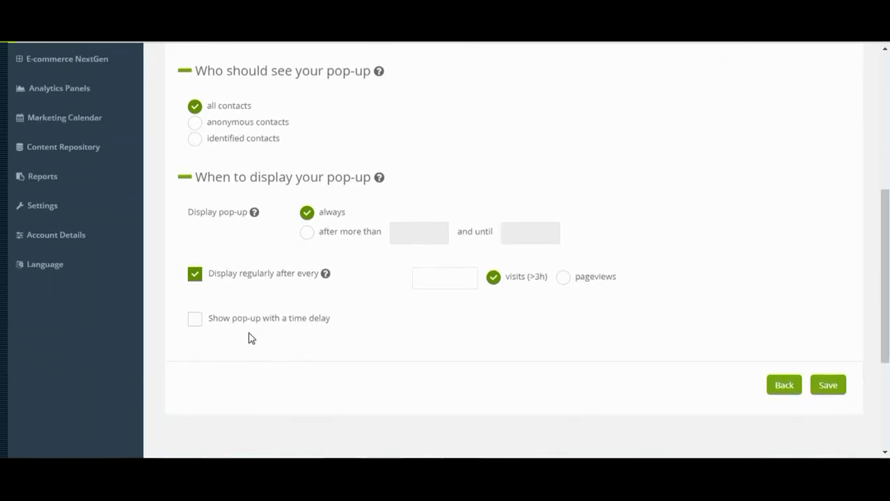